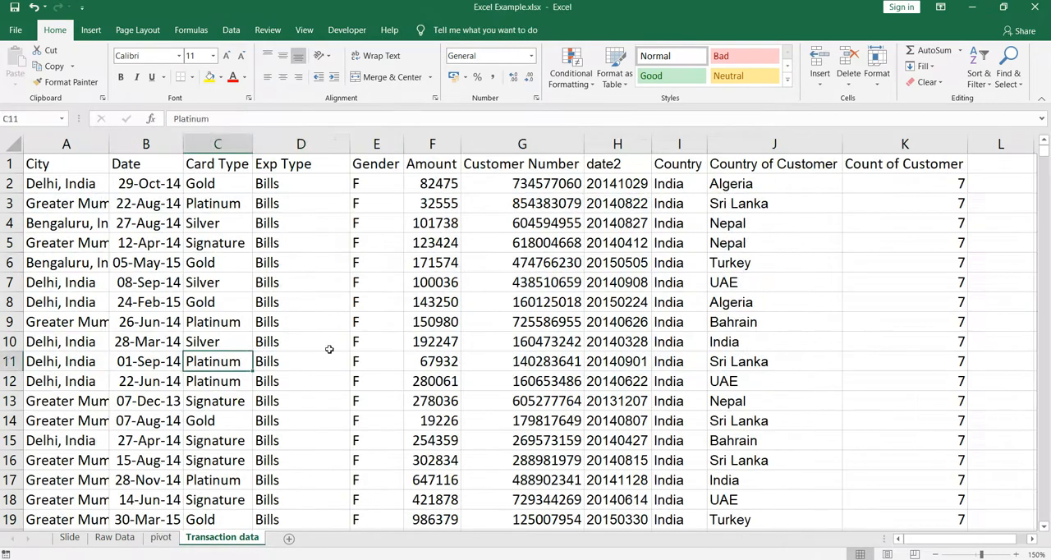
Start a new record in row 26216, directly below the last transaction, with Test as the city
key("ctrl+Up")
key("ctrl+Left")
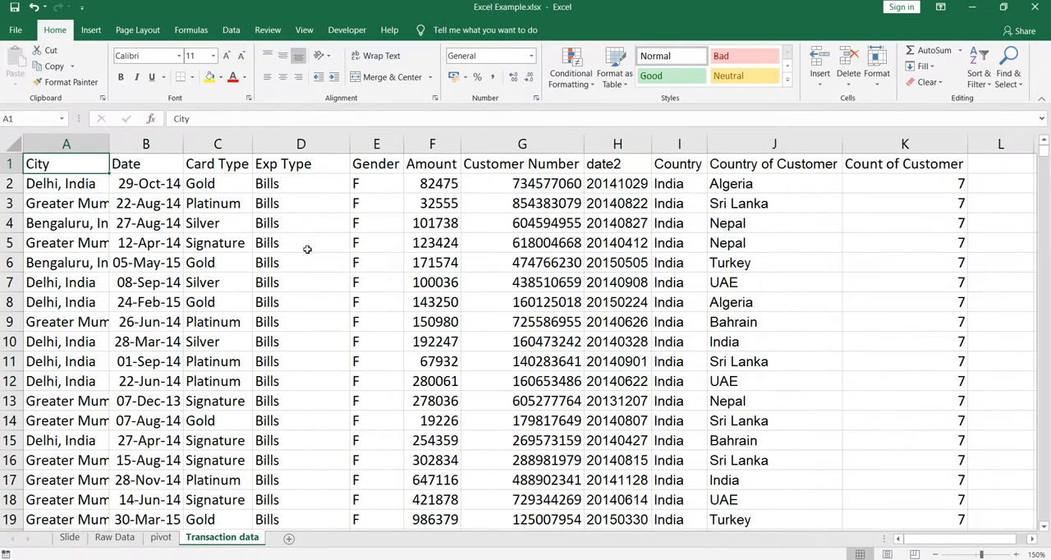
key("ctrl+Down")
key("ctrl+Down")
key("ctrl+Up")
key("Down")
key("Up")
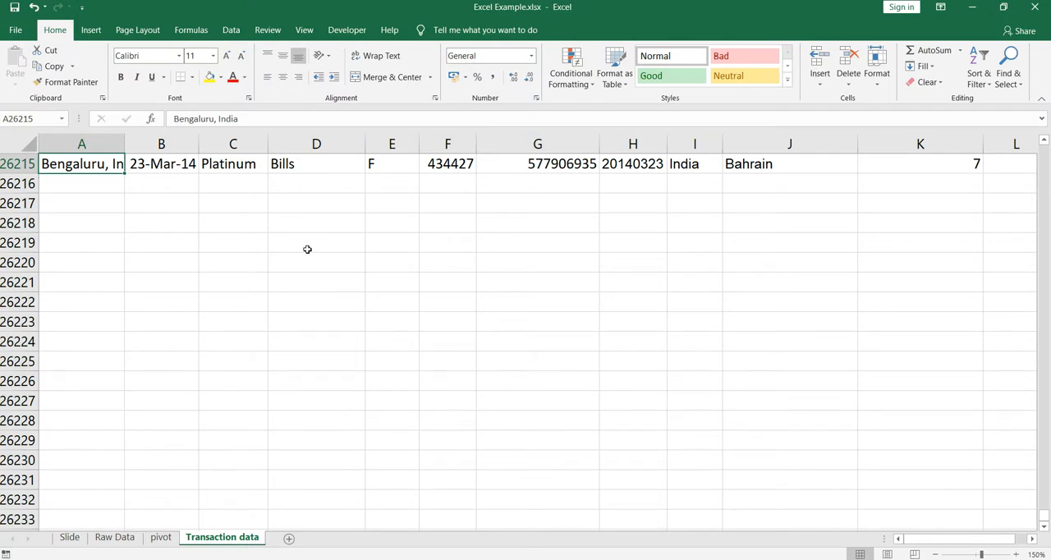
scroll(307, 248, "up", 2)
scroll(307, 249, "down", 2)
scroll(307, 249, "up", 2)
left_click(114, 303)
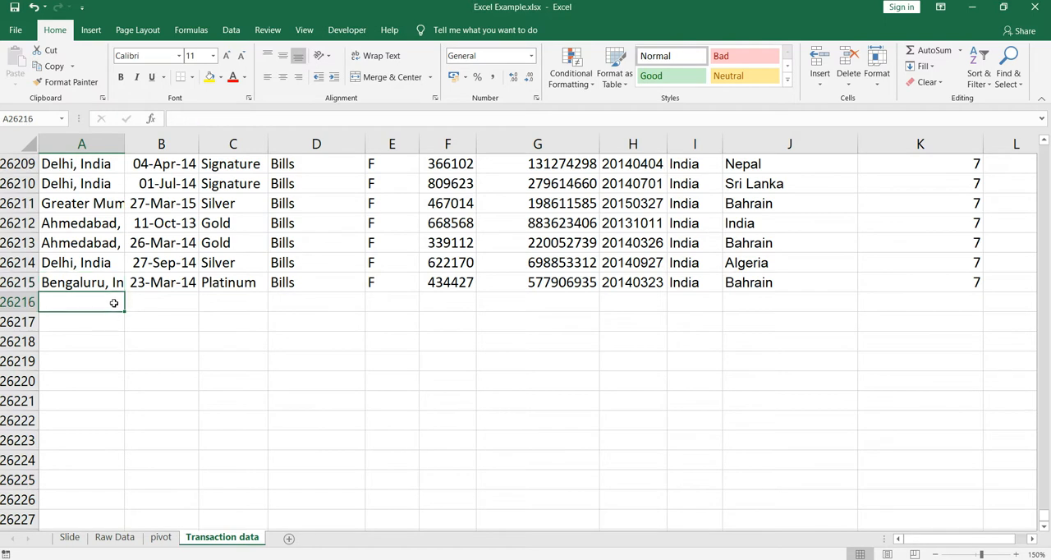
type("Ts")
key("BackSpace")
type("est")
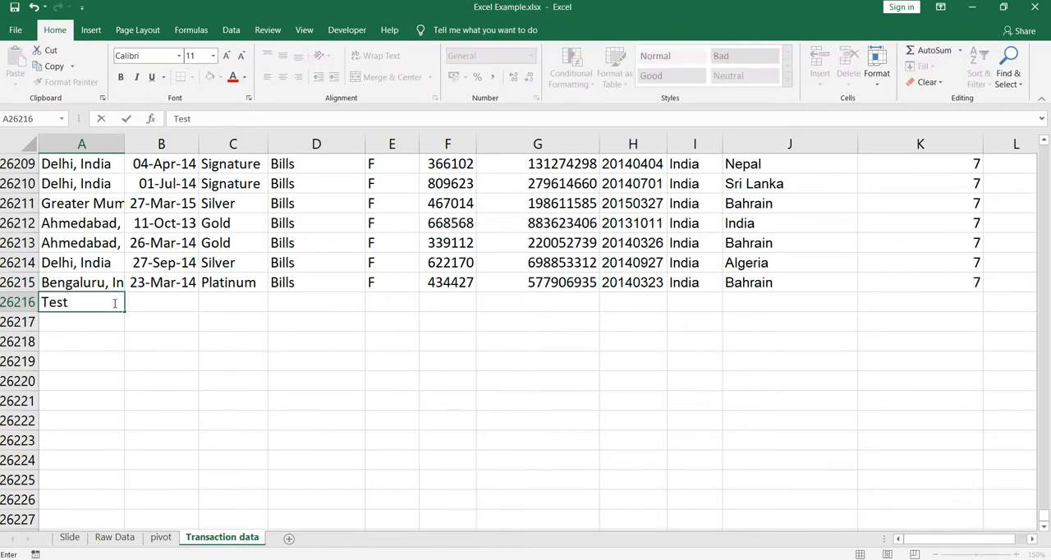
key("Return")
Enter the date 01 jan 20 and the card type Test-card in the new row
key("Up")
key("Right")
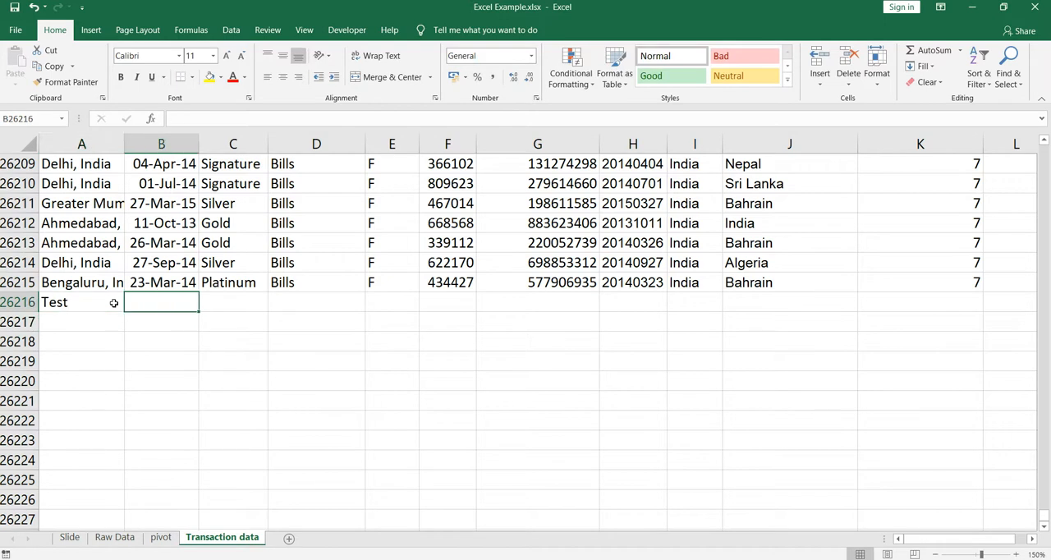
type("01 jan 20")
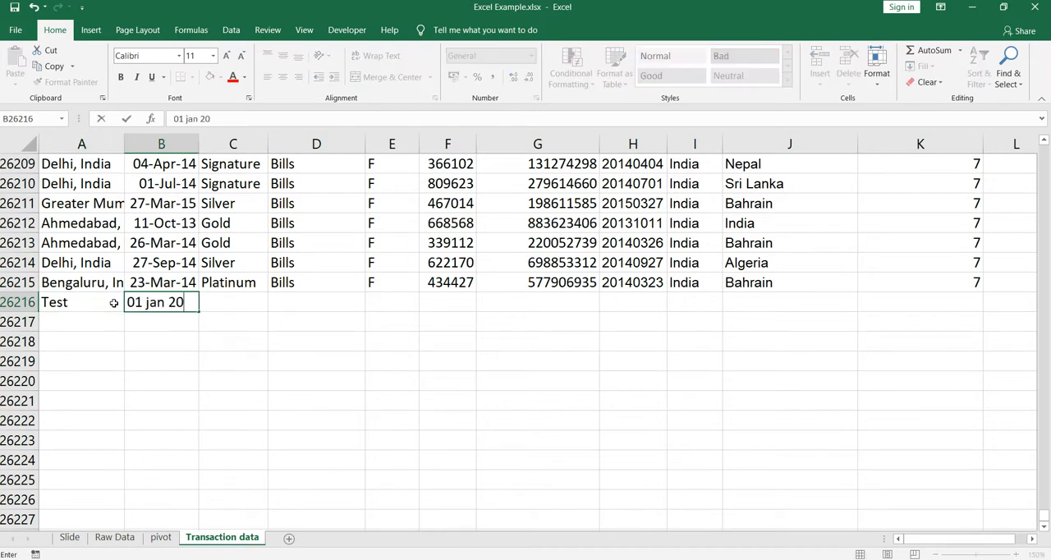
key("Tab")
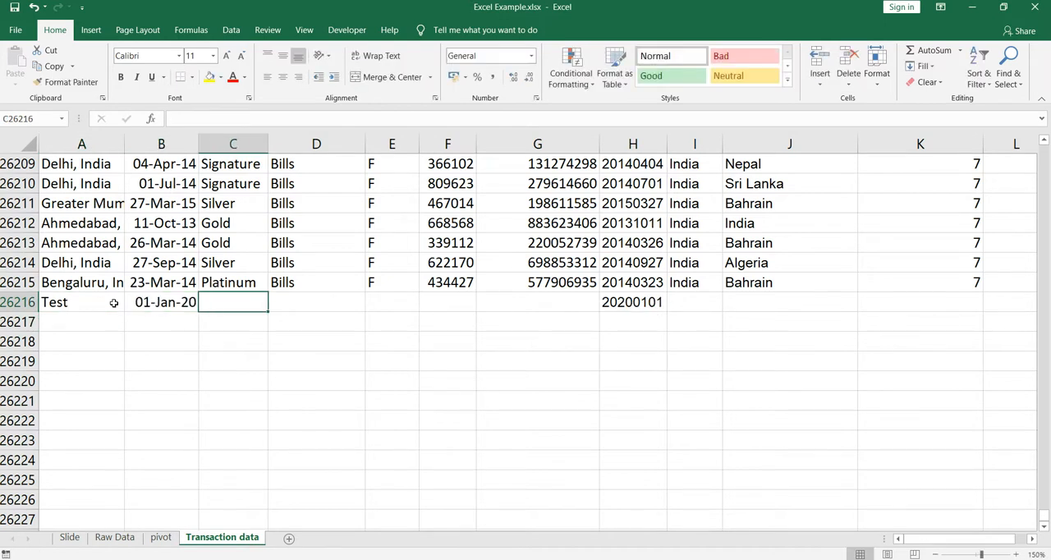
type("Test")
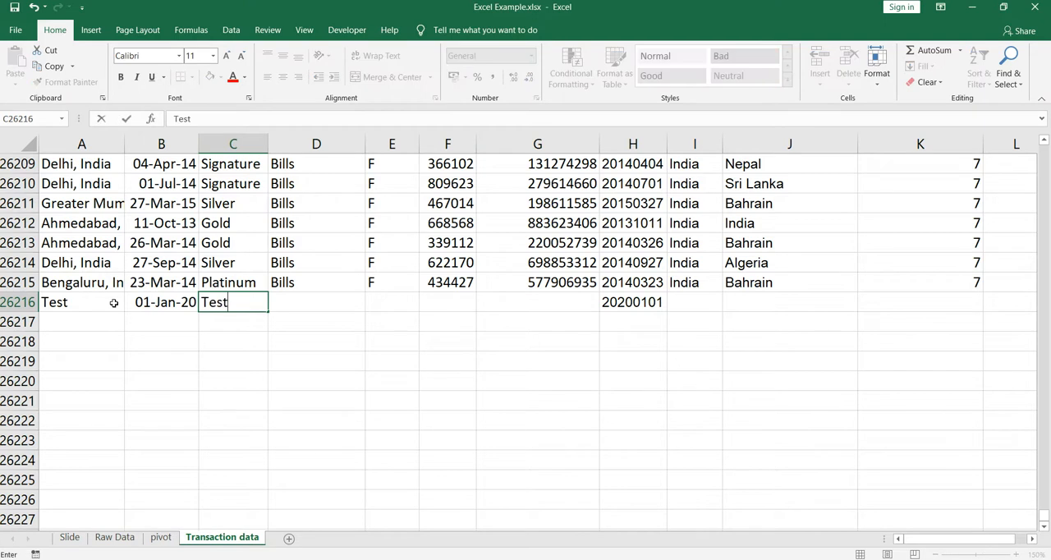
type("-card")
key("Tab")
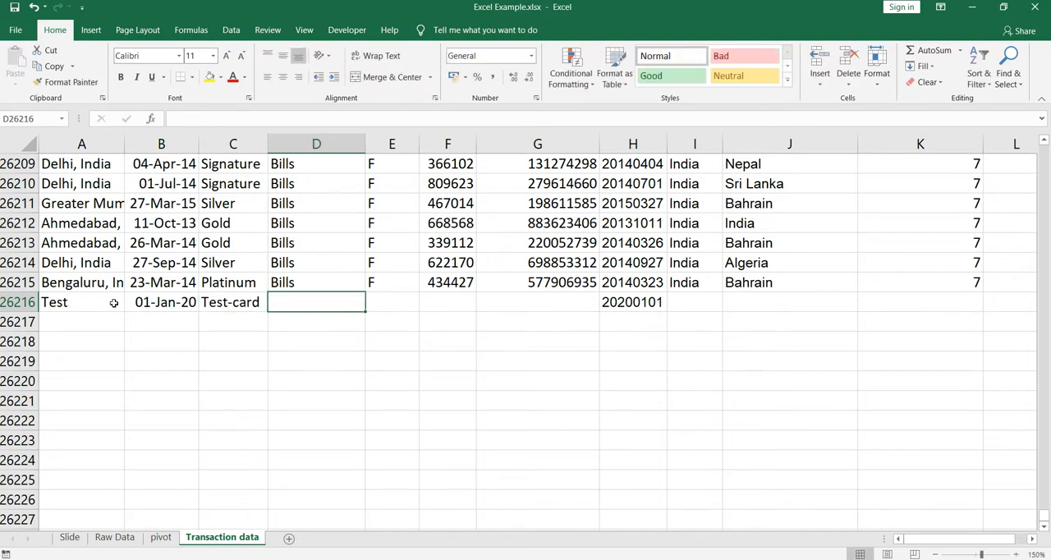
Fill in the new row's Exp Type with test, Gender with M and Amount with 1234
type("test")
key("Tab")
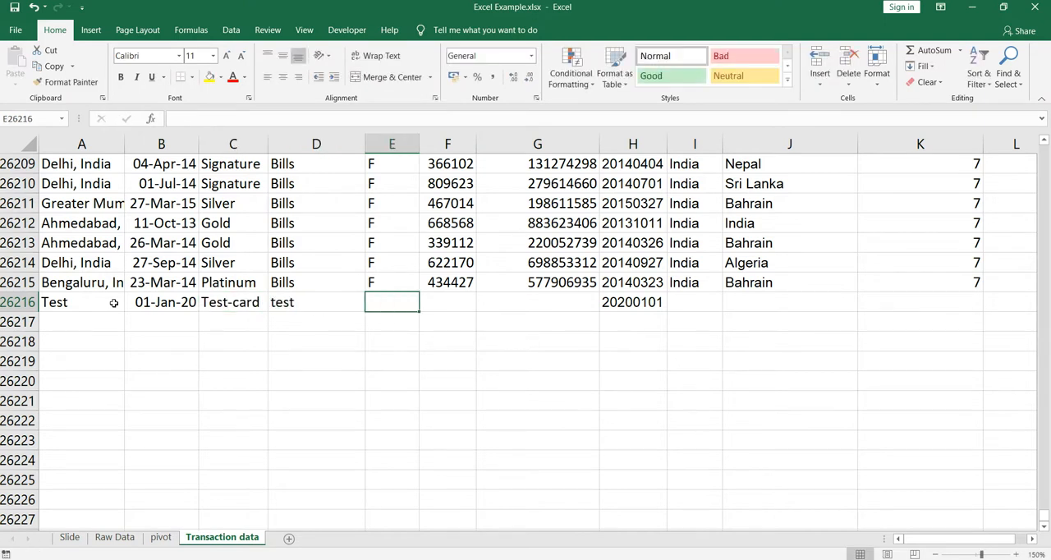
type("M")
key("Tab")
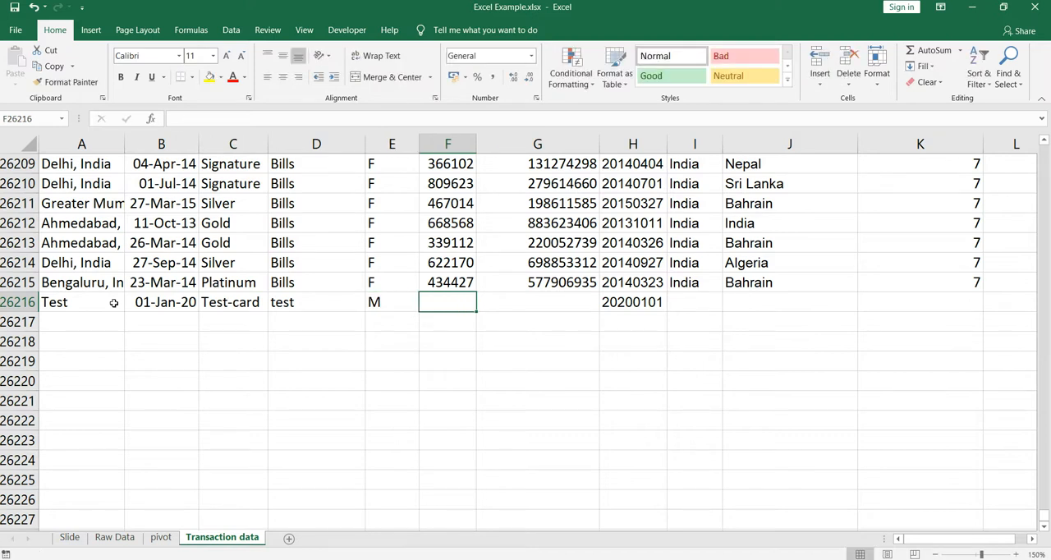
type("1234")
key("Tab")
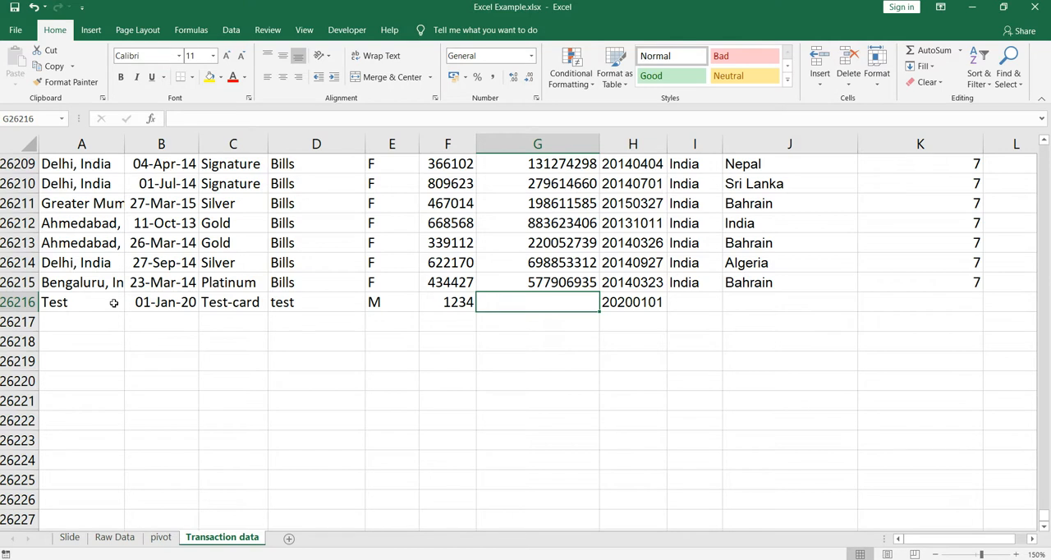
Enter the customer number in the new row and set its Country to test
type("123456789")
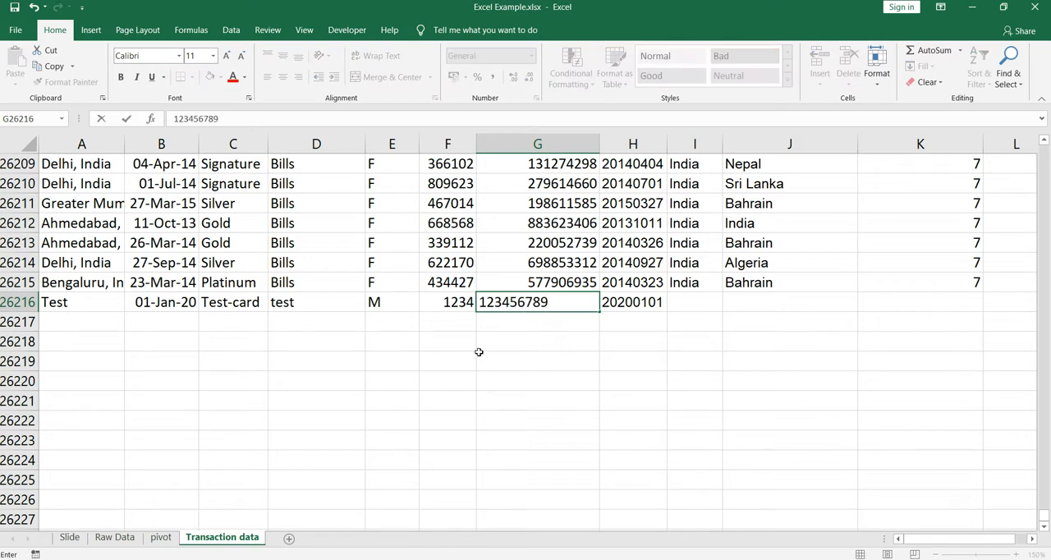
left_click(692, 309)
left_click(695, 283)
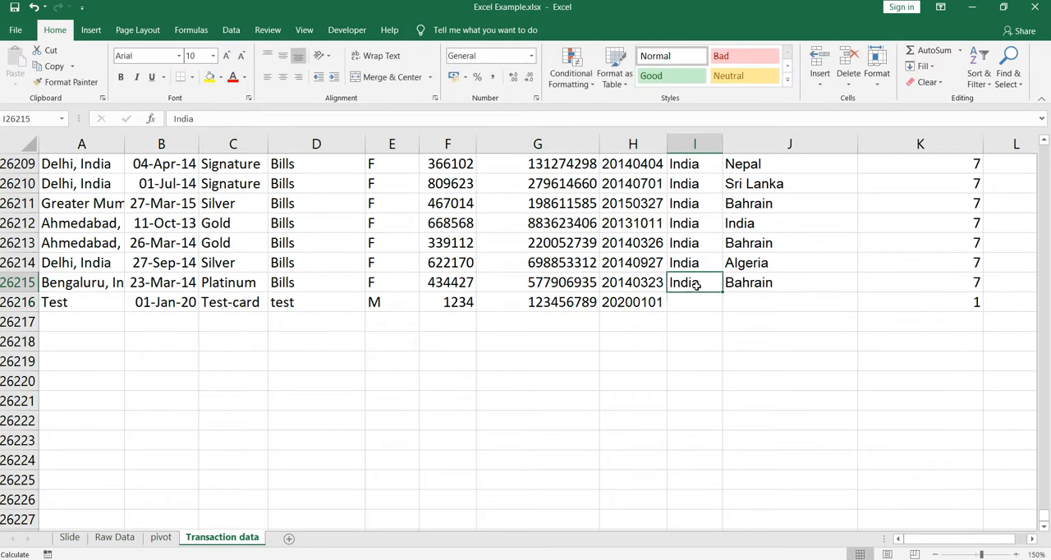
key("Down")
type("test")
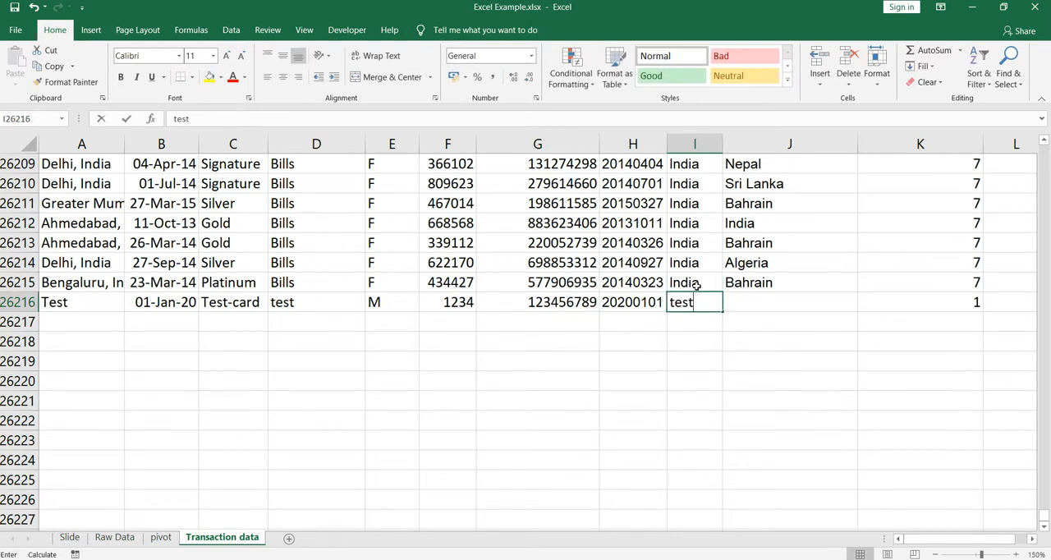
key("Tab")
key("Tab")
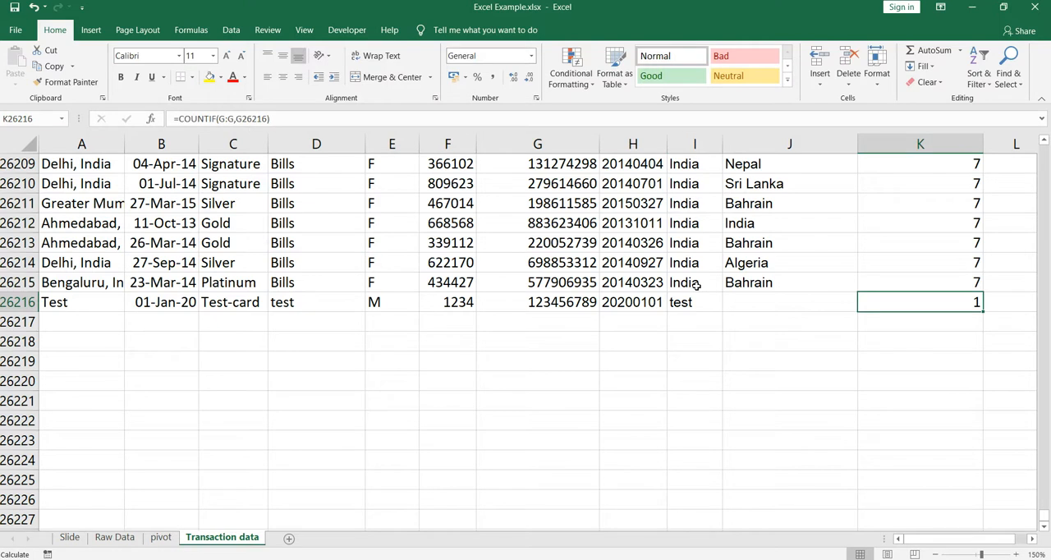
Enter Test as the Country of Customer in the new row
key("Left")
type("Test")
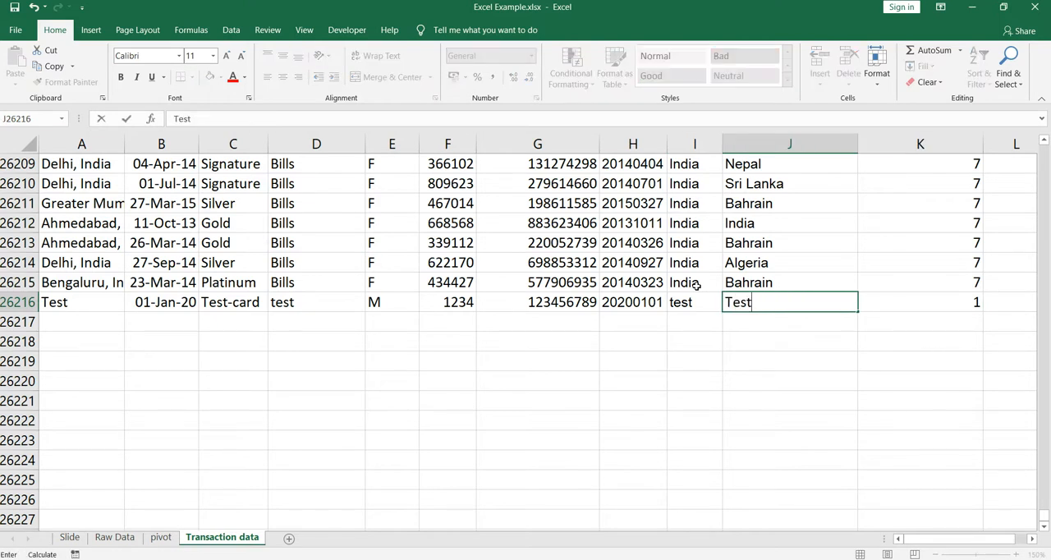
key("Tab")
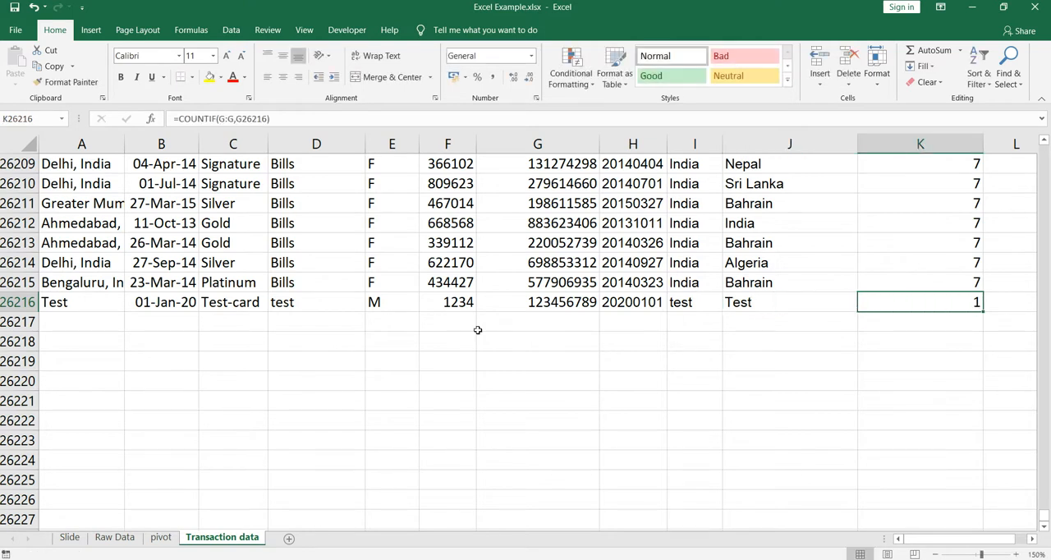
Check the pivot sheet's customer counts against the original source range A1:K26215 on the Transaction data sheet
left_click(161, 538)
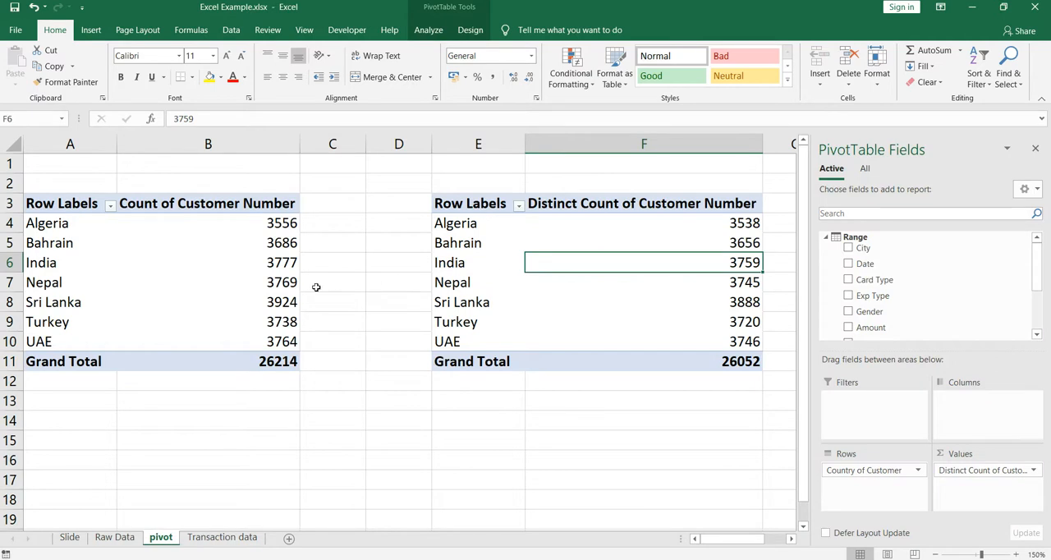
left_click(279, 286)
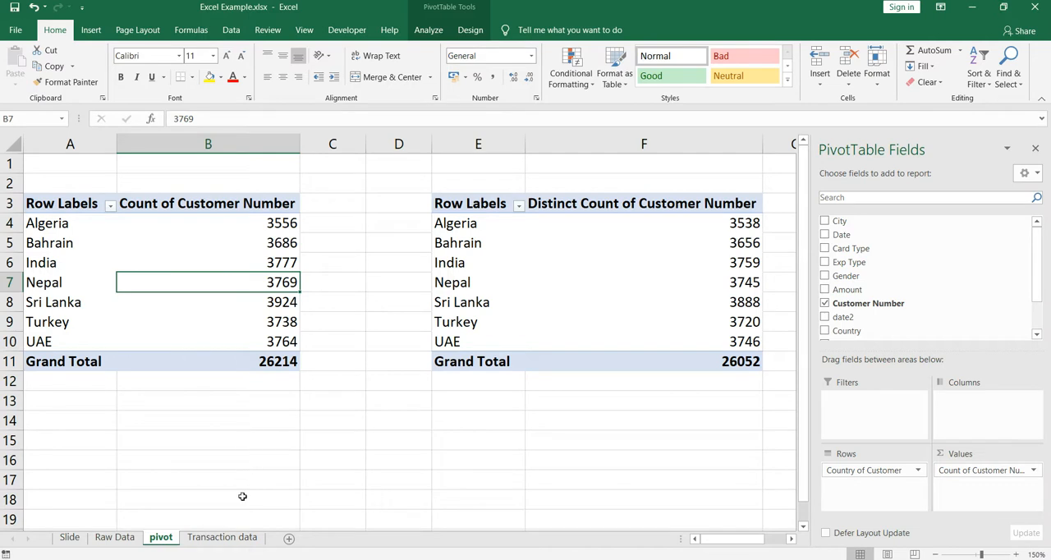
left_click(229, 538)
left_click(892, 285)
key("ctrl+Home")
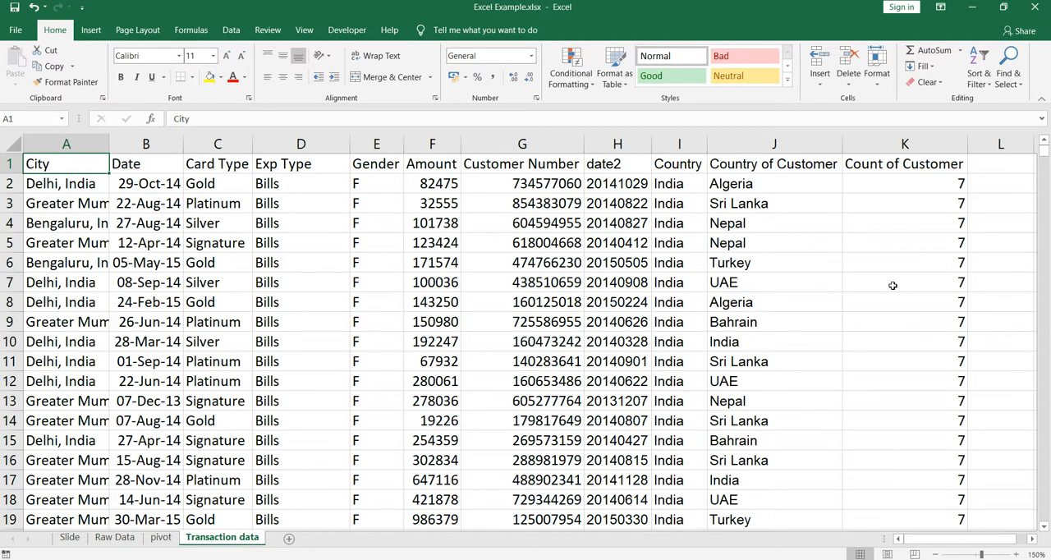
key("ctrl+shift+Right")
key("ctrl+shift+Down")
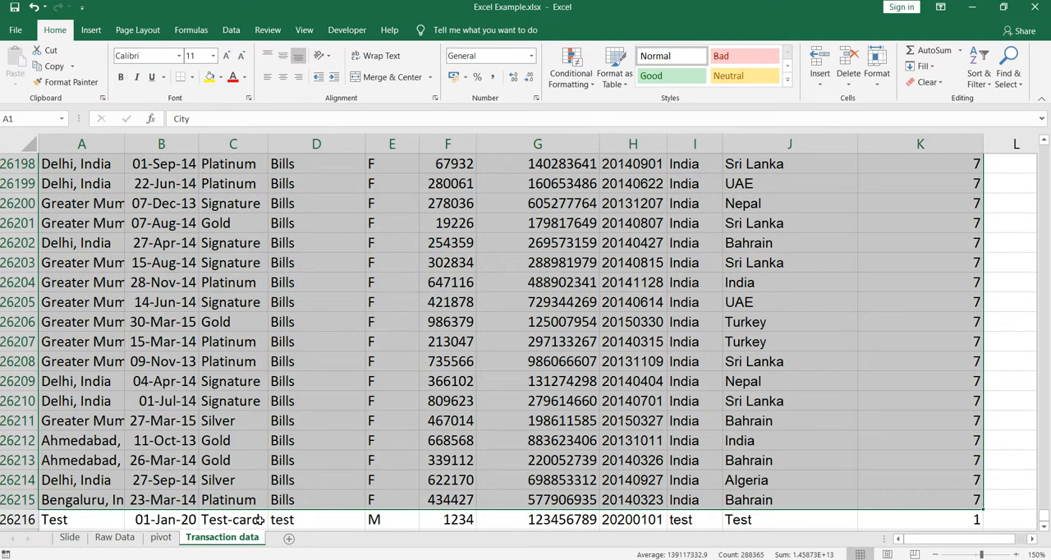
Open the data source settings of the Count of Customer Number pivot table and inspect where its source range ends
left_click(161, 538)
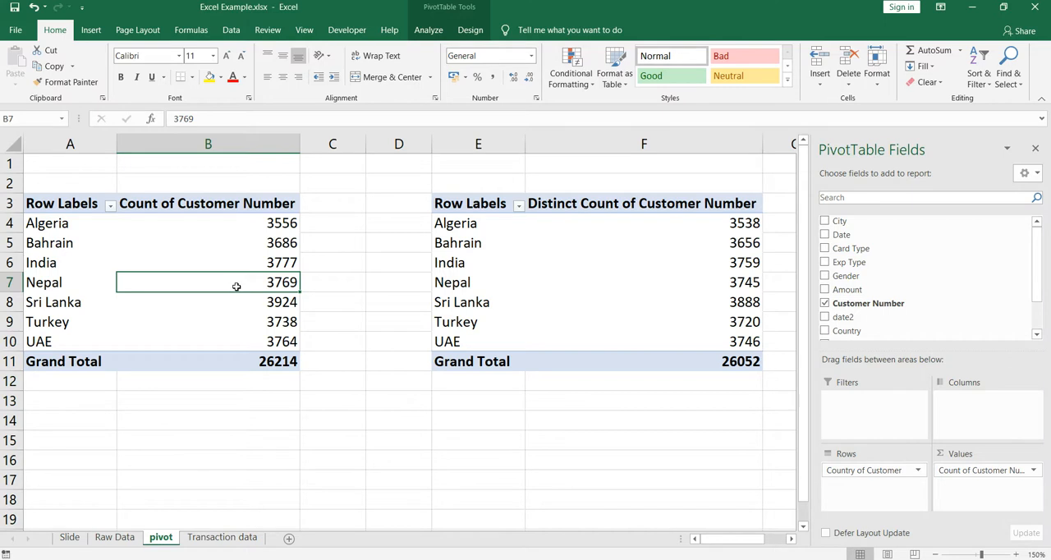
left_click(295, 400)
left_click(255, 300)
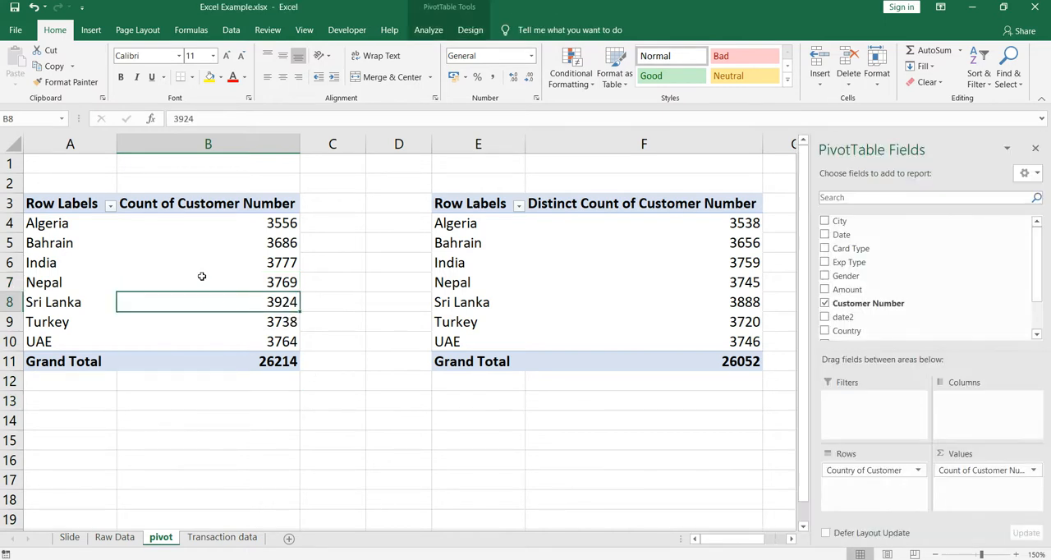
left_click(227, 243)
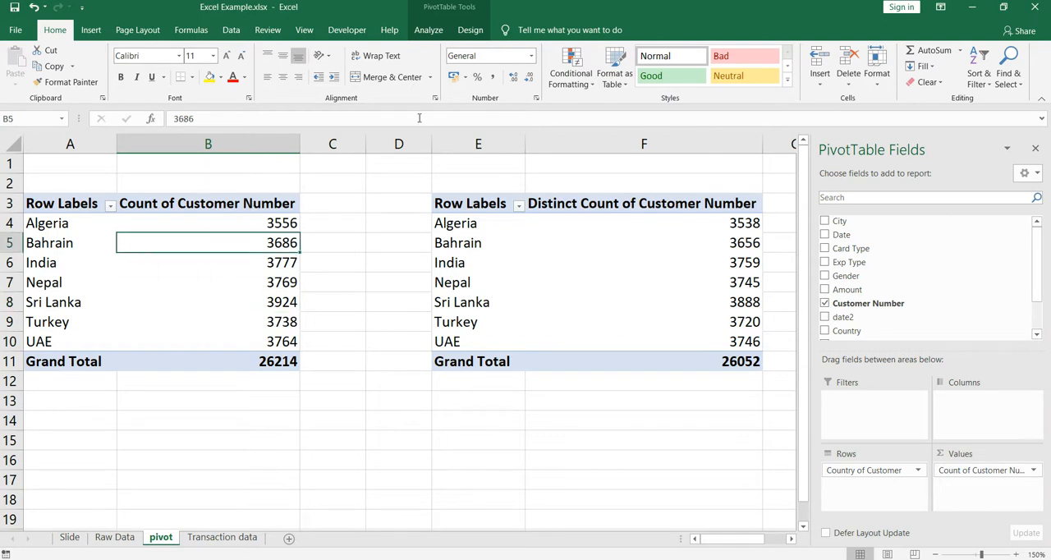
left_click(430, 30)
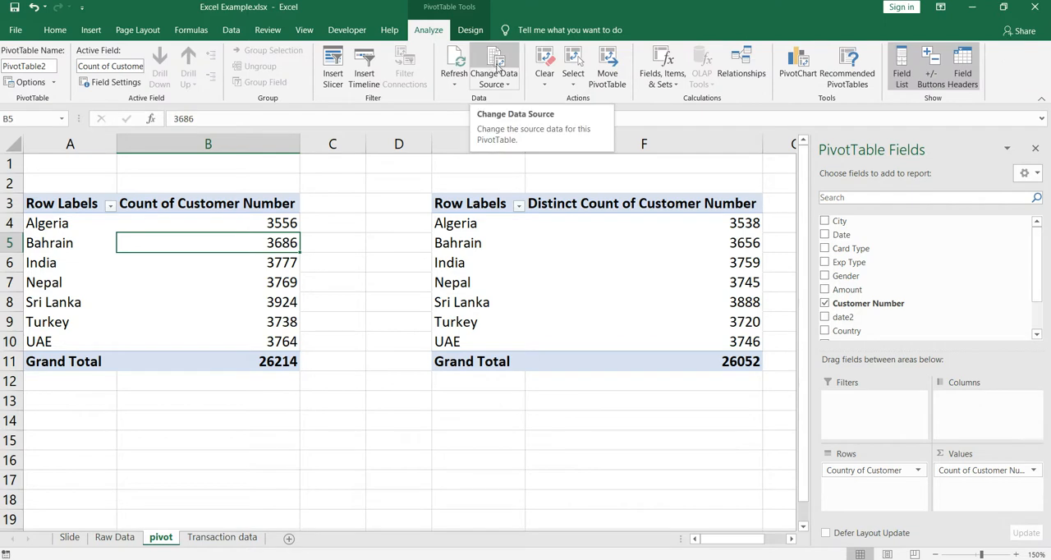
left_click(493, 66)
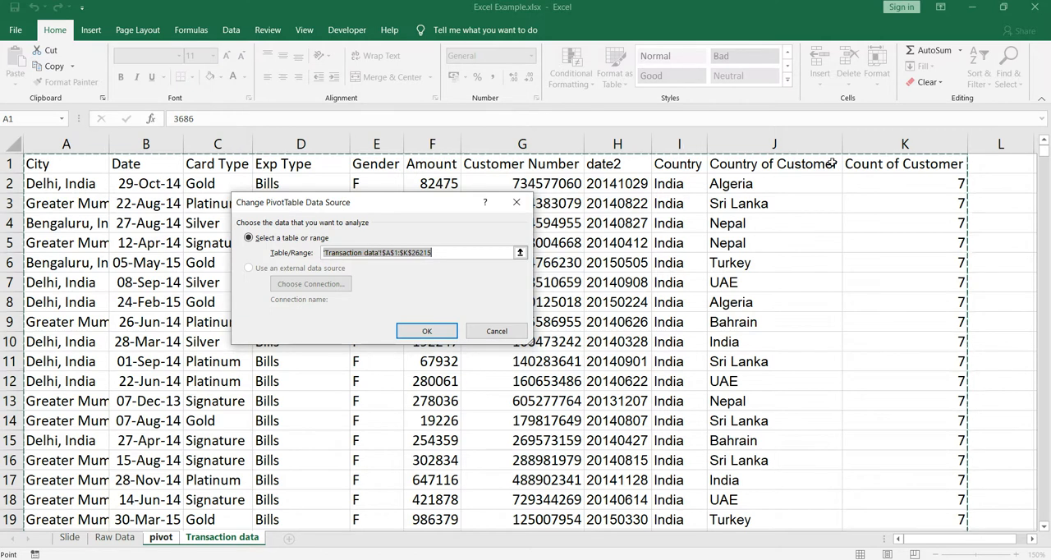
left_click_drag(1046, 156, 1045, 518)
scroll(997, 469, "down", 1)
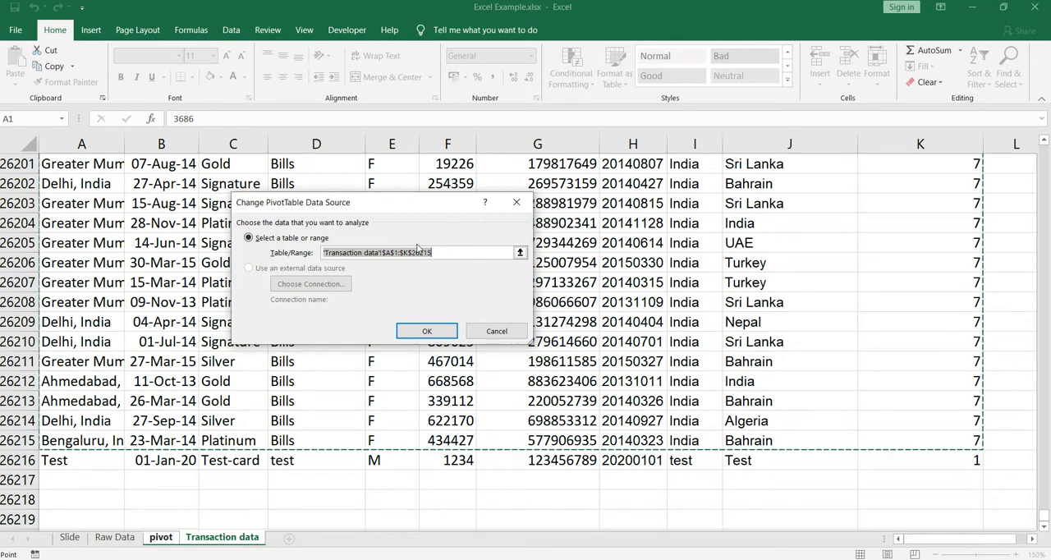
Set the pivot table's source range to 'Transaction data'!$A$1:$K$26216 and check its Test row
left_click(521, 256)
scroll(85, 210, "up", 5)
left_click(90, 185)
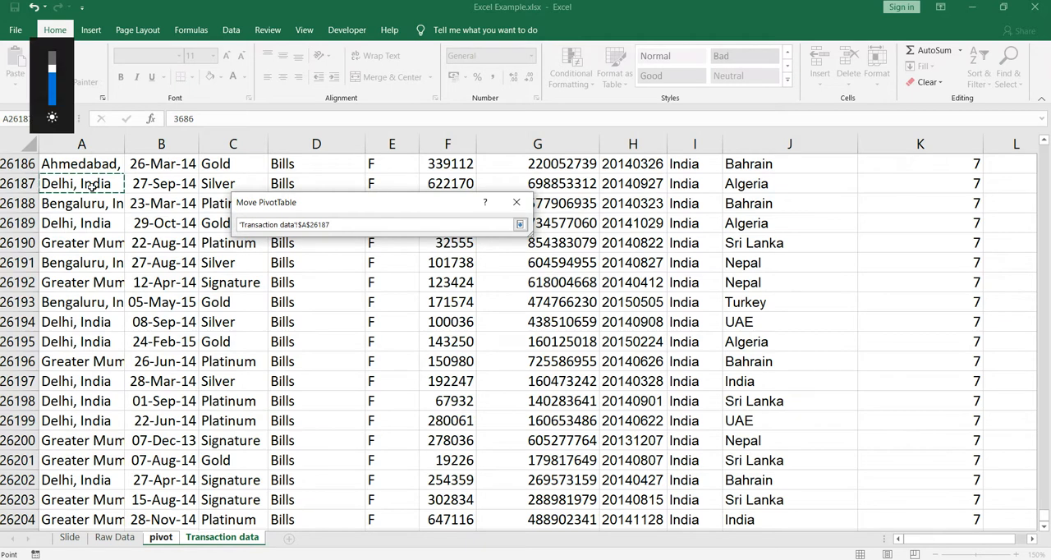
key("ctrl+Home")
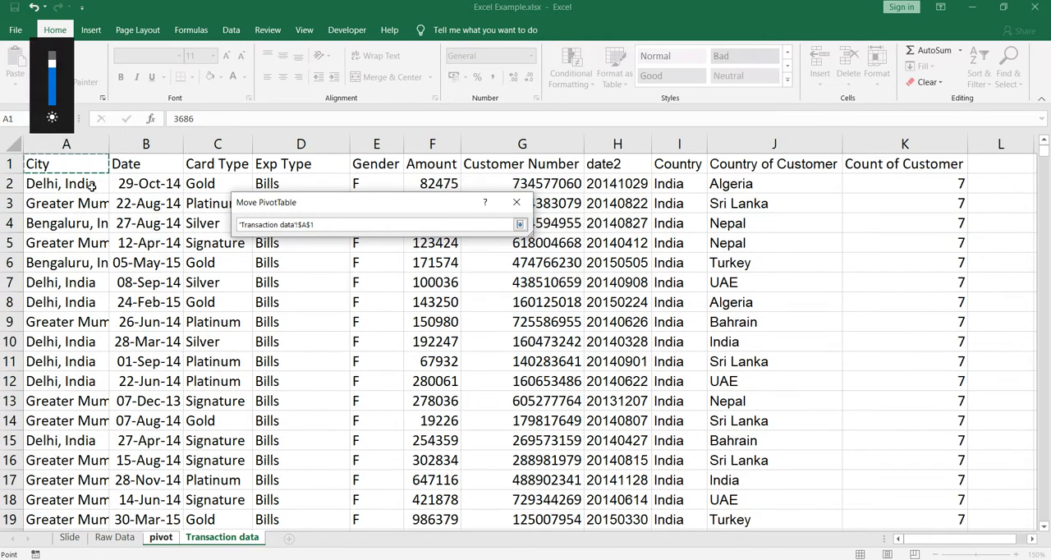
key("ctrl+shift+Right")
key("ctrl+shift+Down")
key("shift+Up")
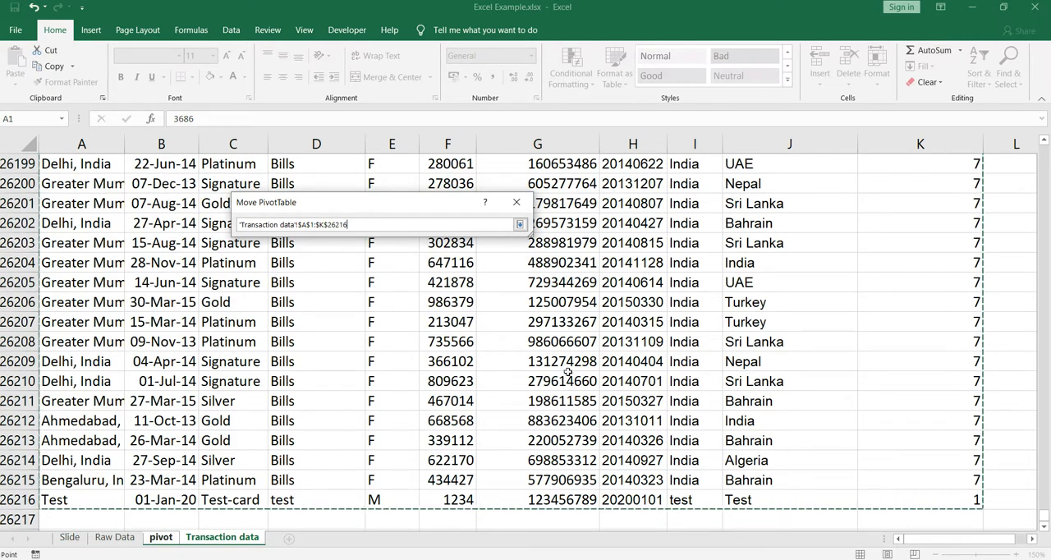
left_click(519, 224)
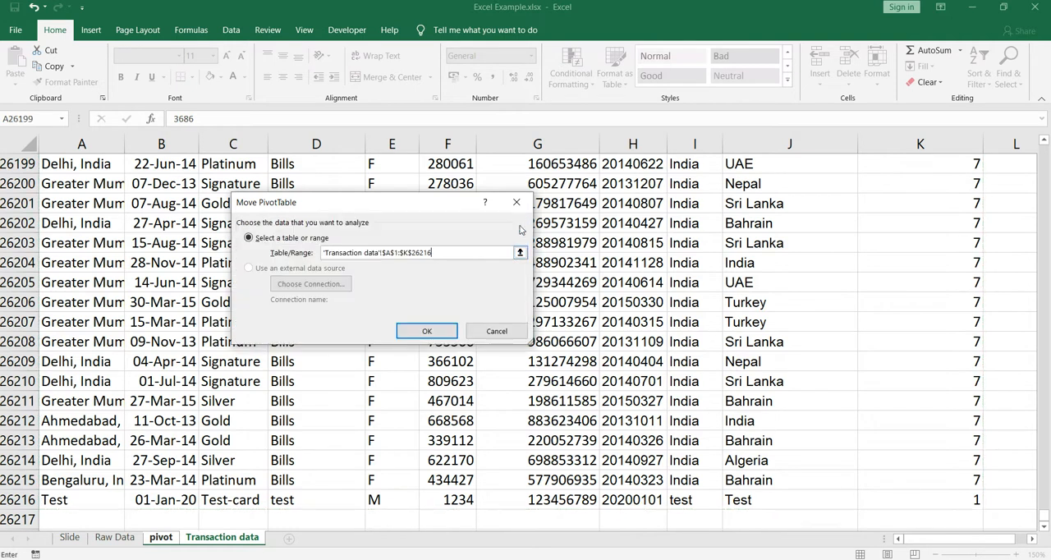
left_click(431, 329)
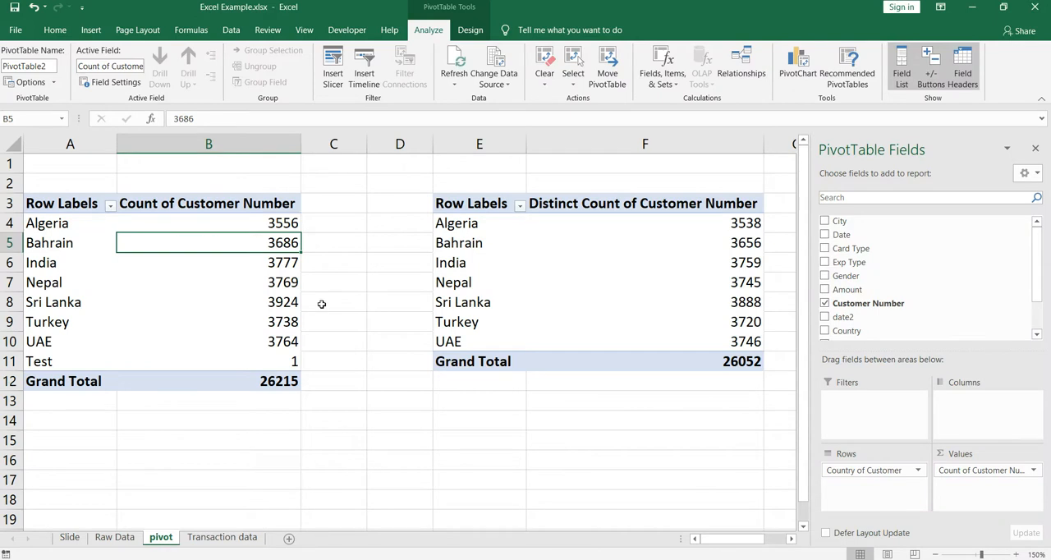
left_click(82, 363)
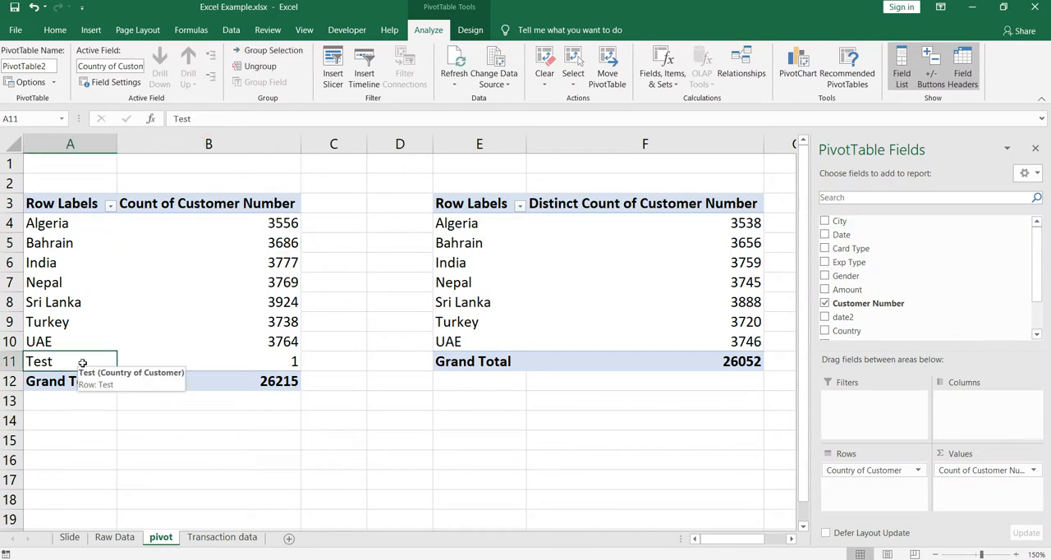
left_click(278, 359)
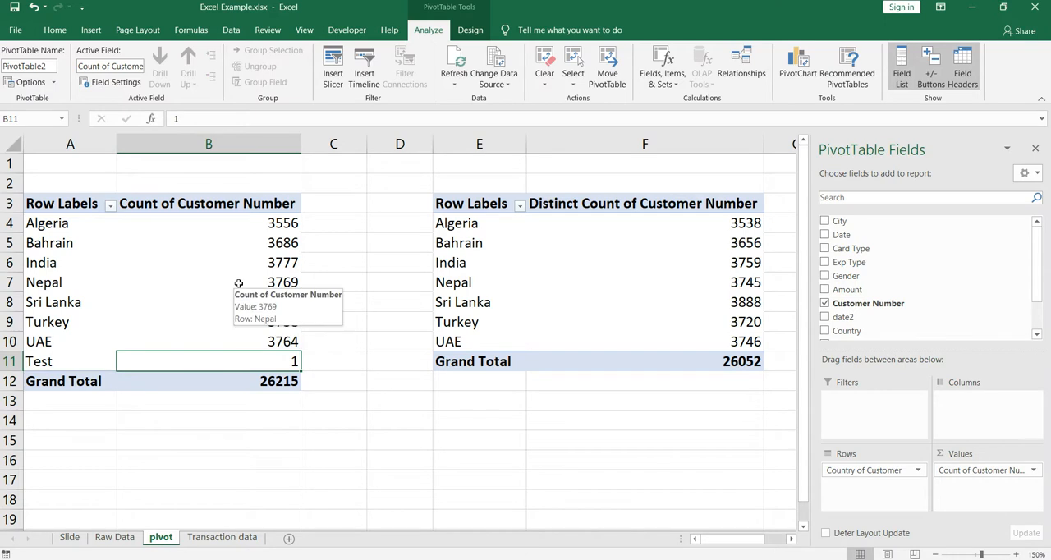
Refresh the Distinct Count of Customer Number pivot table
left_click(545, 285)
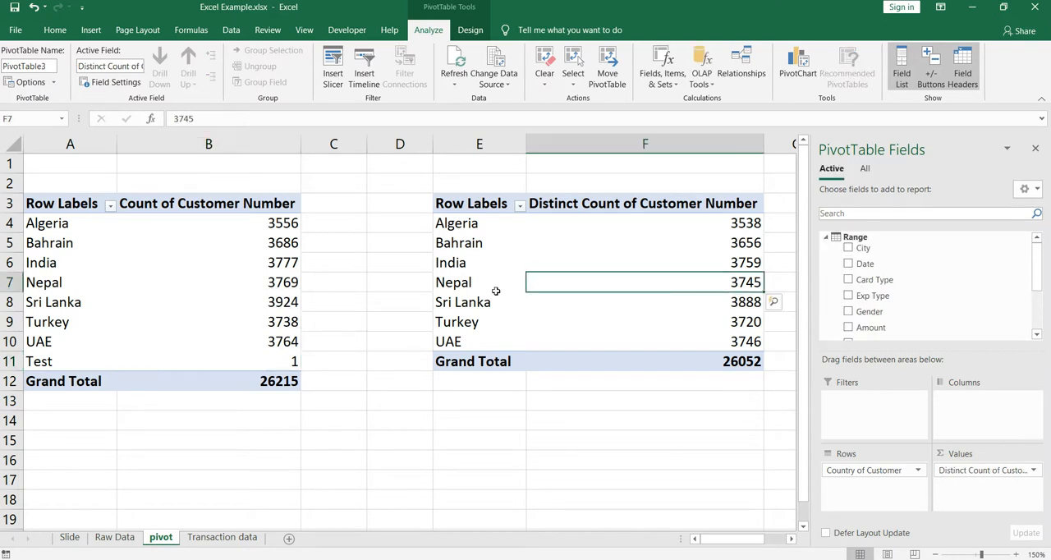
left_click(278, 297)
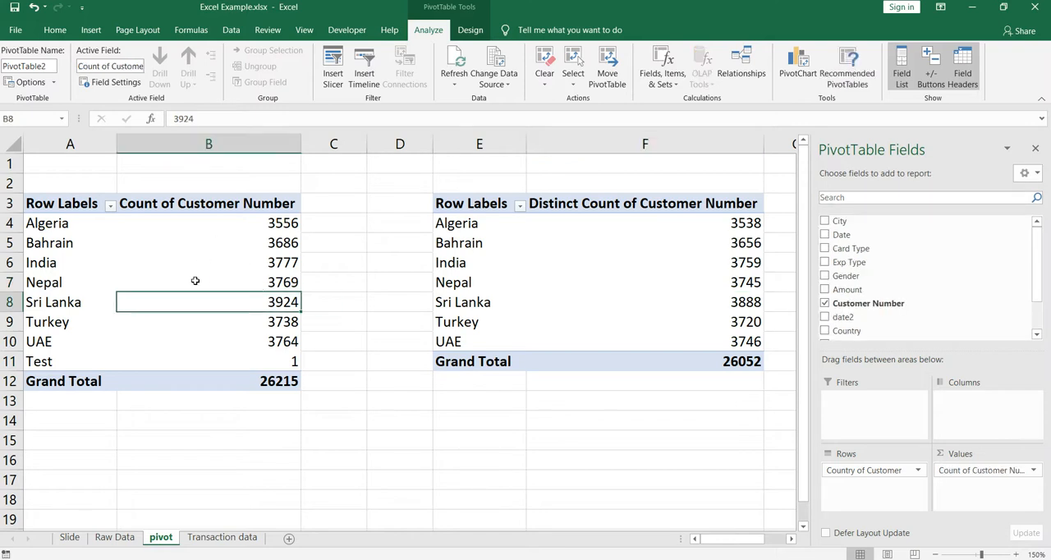
left_click(622, 276)
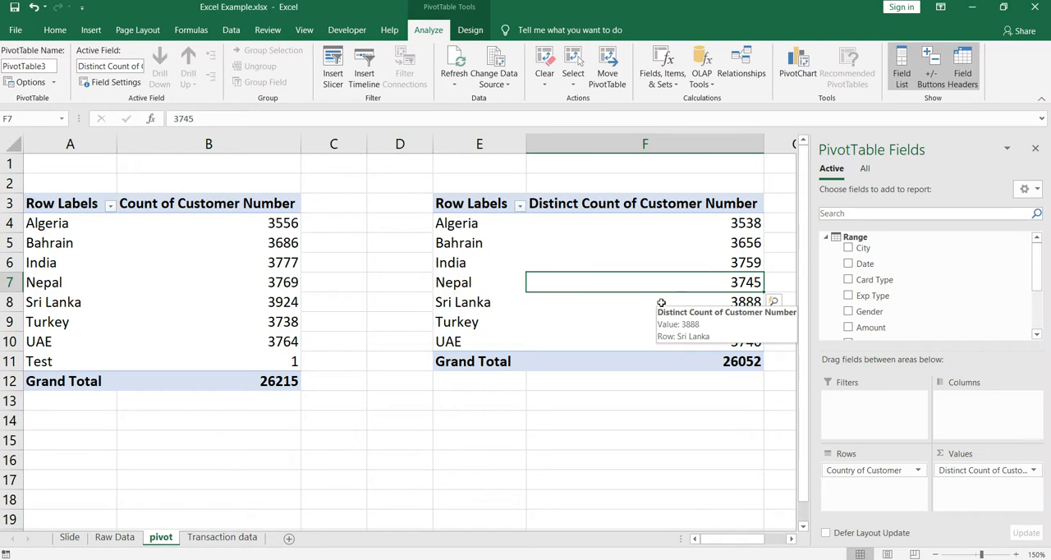
right_click(620, 256)
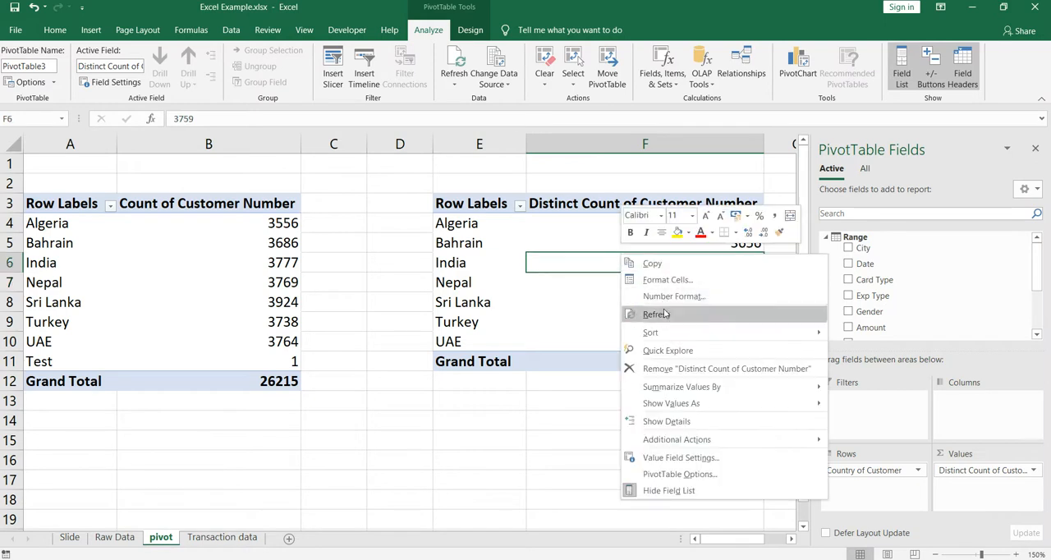
left_click(663, 309)
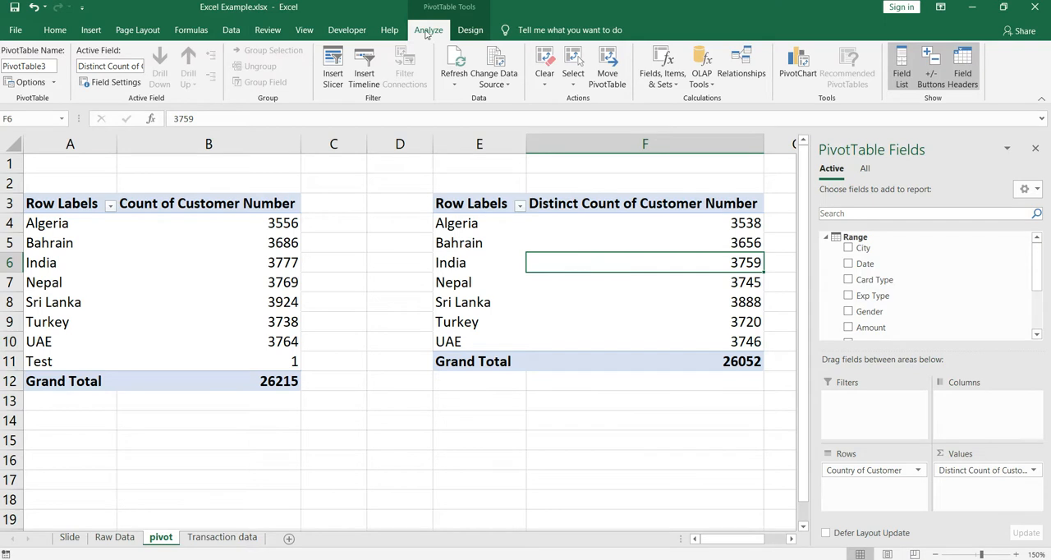
Check the Distinct Count pivot table's source range against the Test record in row 26216 of the Transaction data sheet, and return to the pivot sheet
left_click(497, 64)
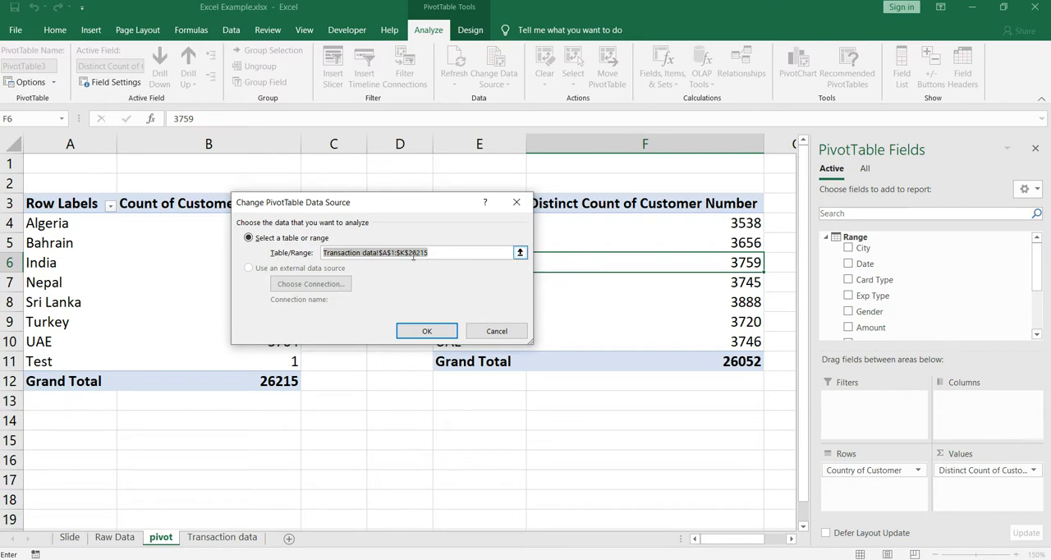
left_click(497, 331)
left_click(226, 536)
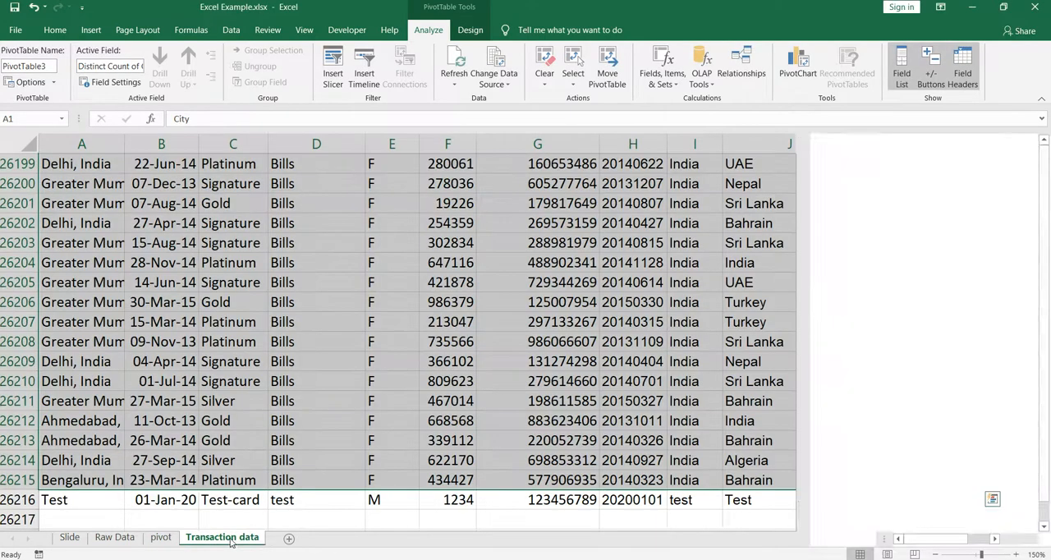
left_click(62, 503)
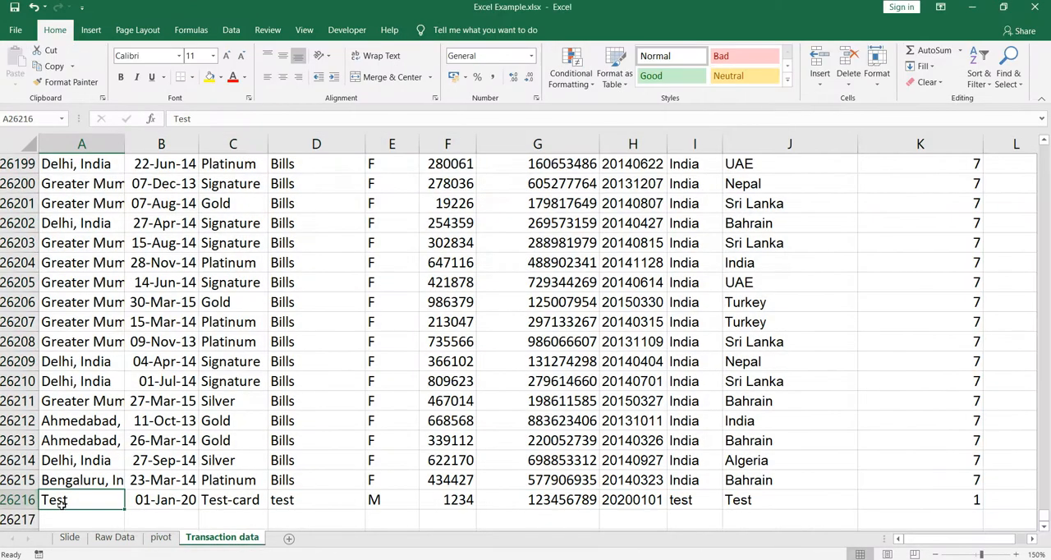
left_click(18, 500)
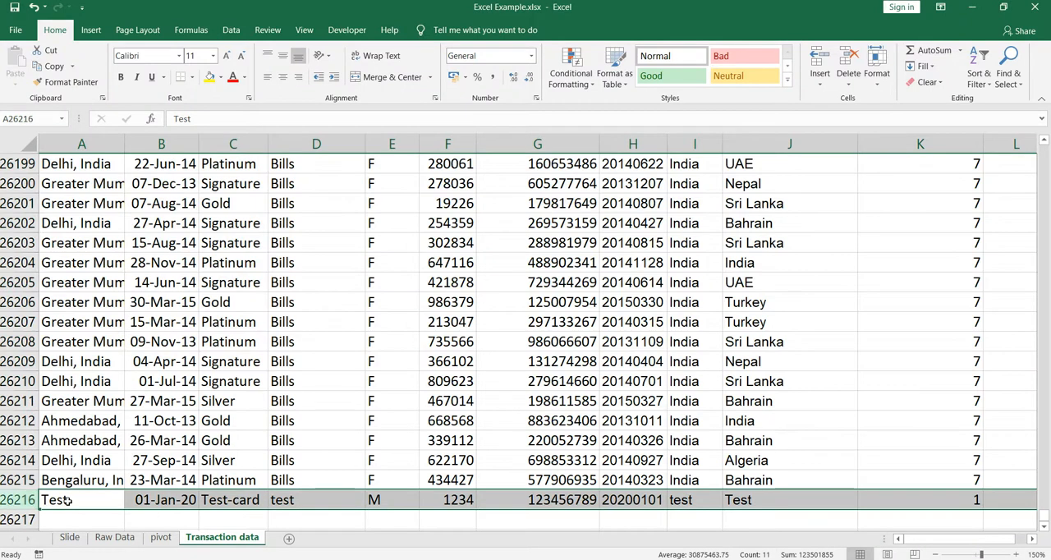
left_click(160, 537)
left_click(523, 294)
left_click(592, 288)
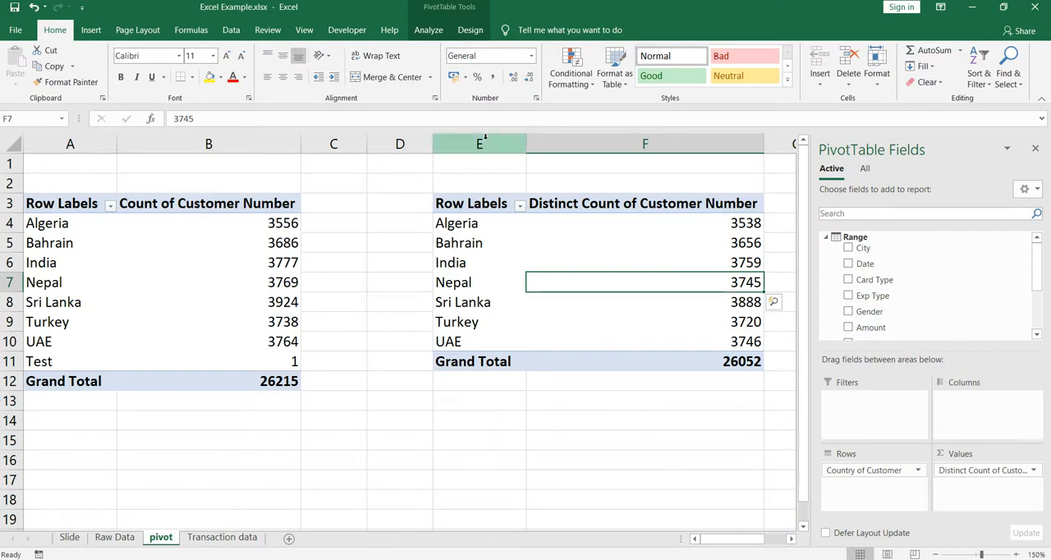
left_click(652, 249)
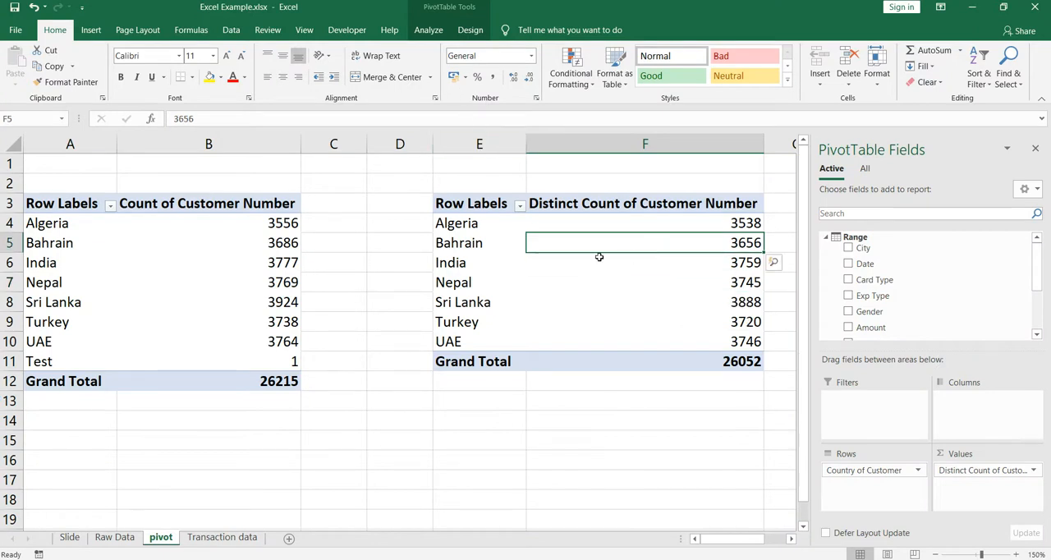
Change the Distinct Count of Customer Number pivot table's source range to 'Transaction data'!$A$1:$K$26216
left_click(599, 287)
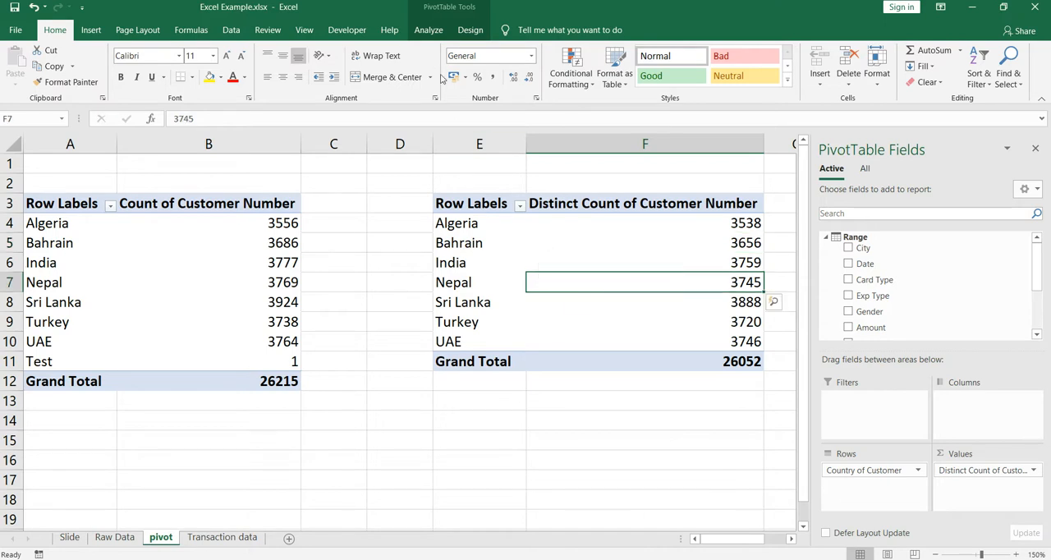
left_click(428, 30)
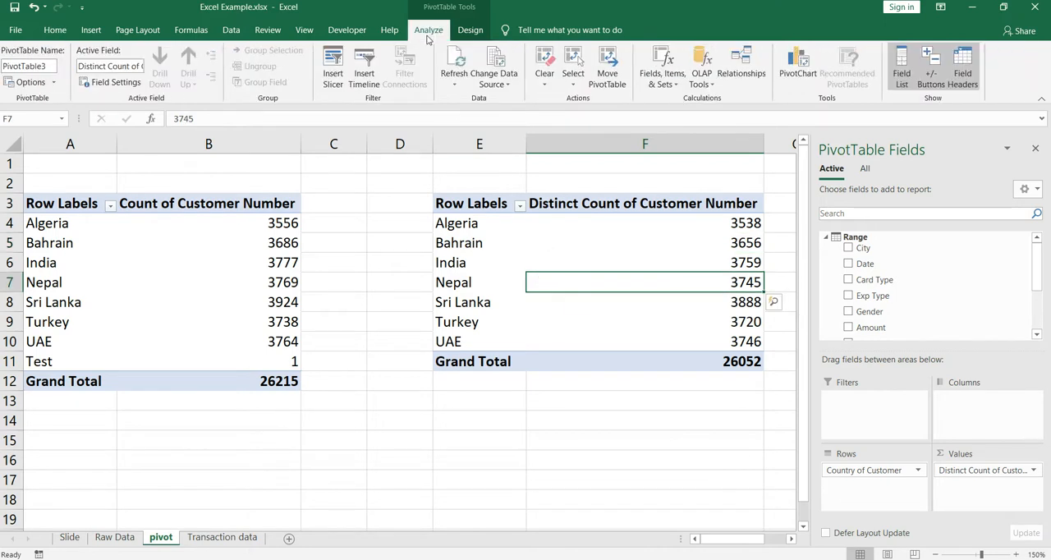
left_click(498, 61)
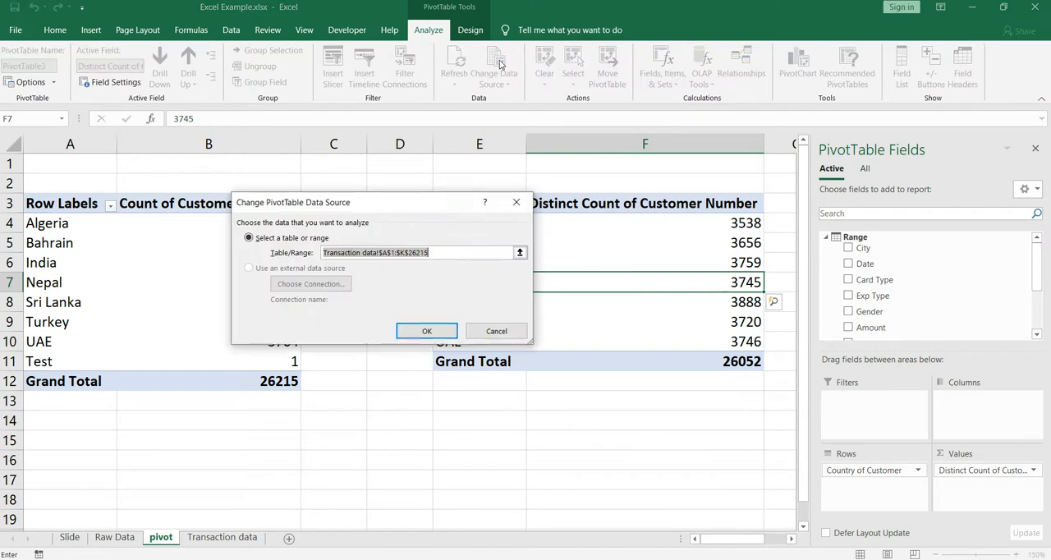
left_click(519, 255)
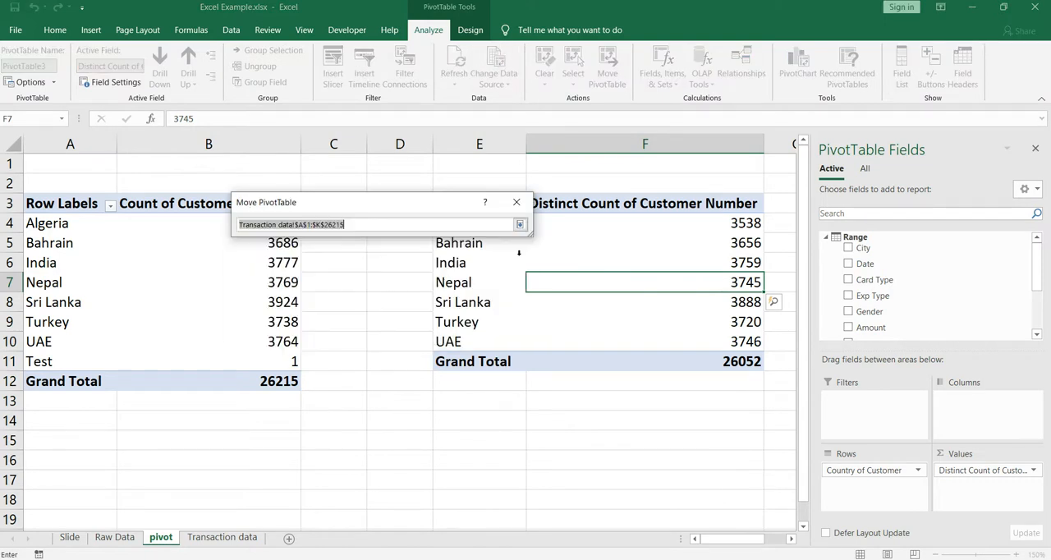
left_click(230, 538)
left_click(80, 201)
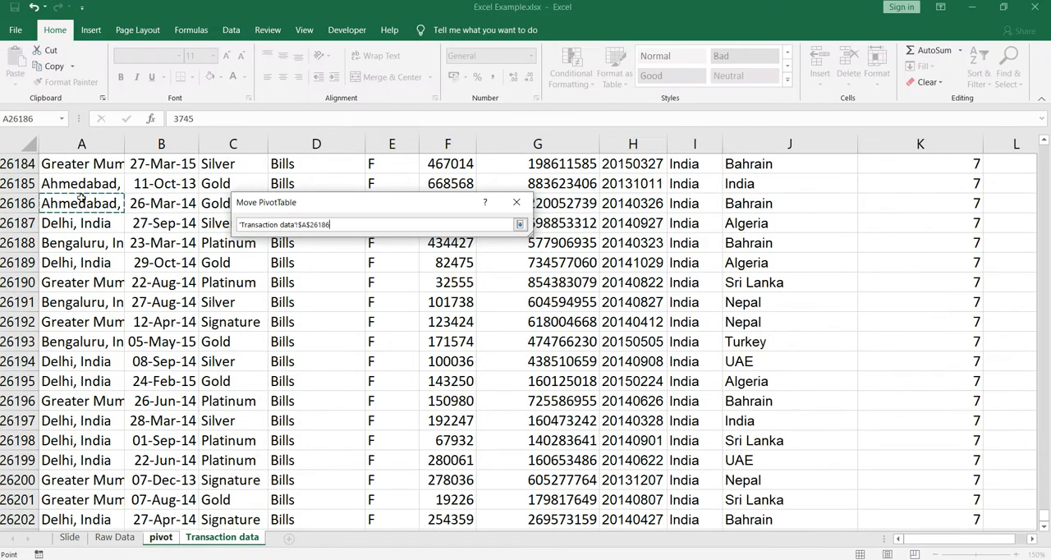
key("ctrl+Home")
key("ctrl+shift+Right")
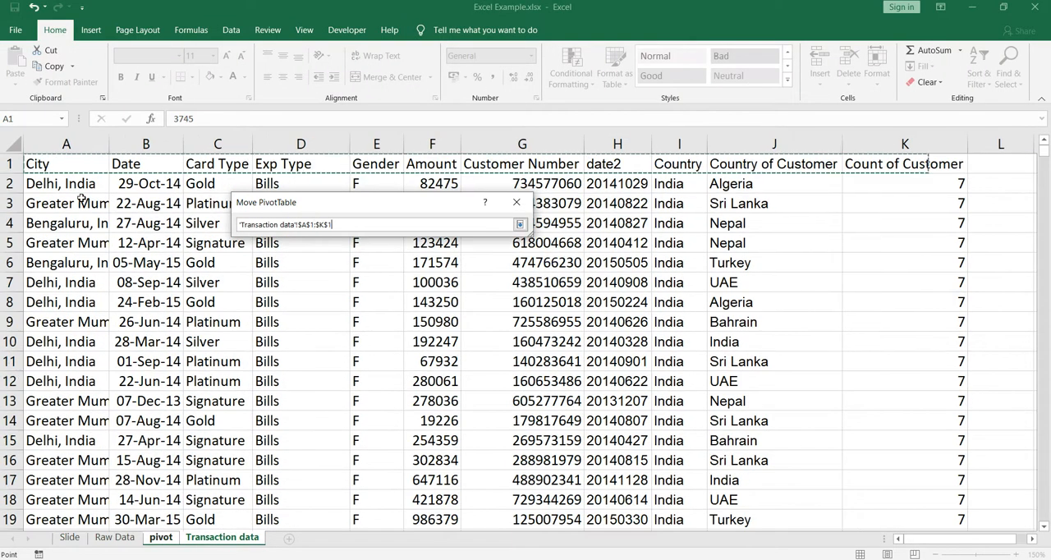
key("ctrl+shift+Down")
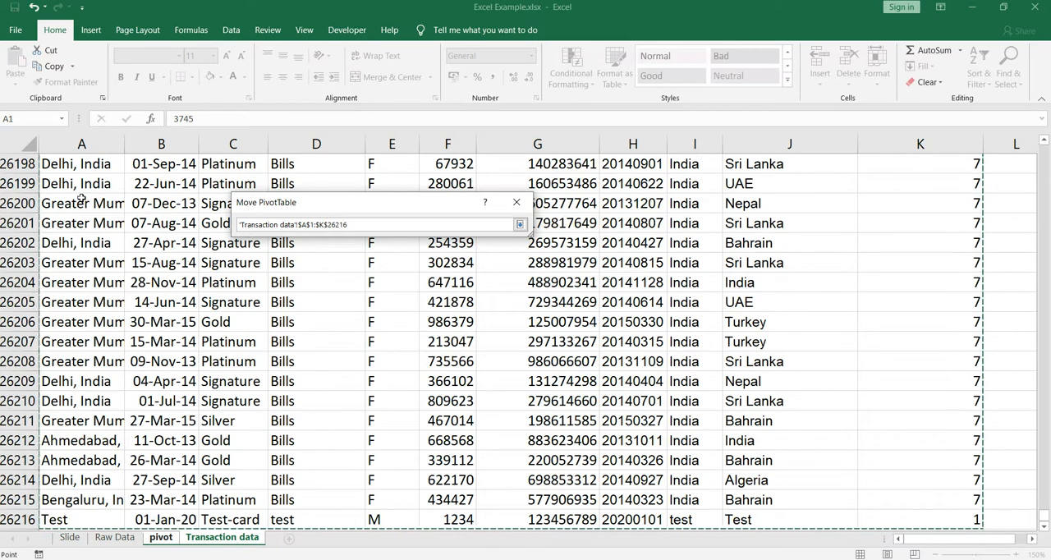
left_click(518, 224)
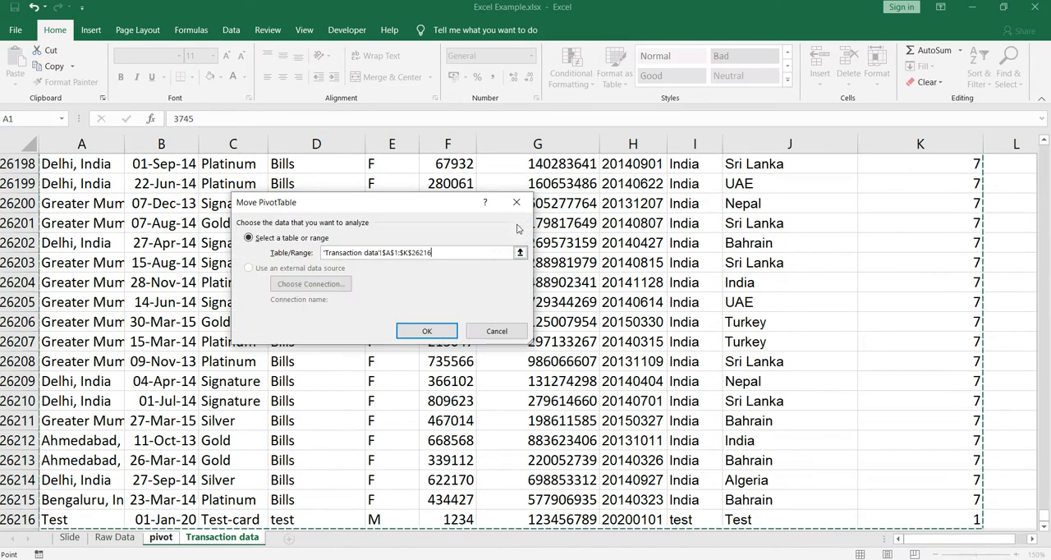
left_click(443, 336)
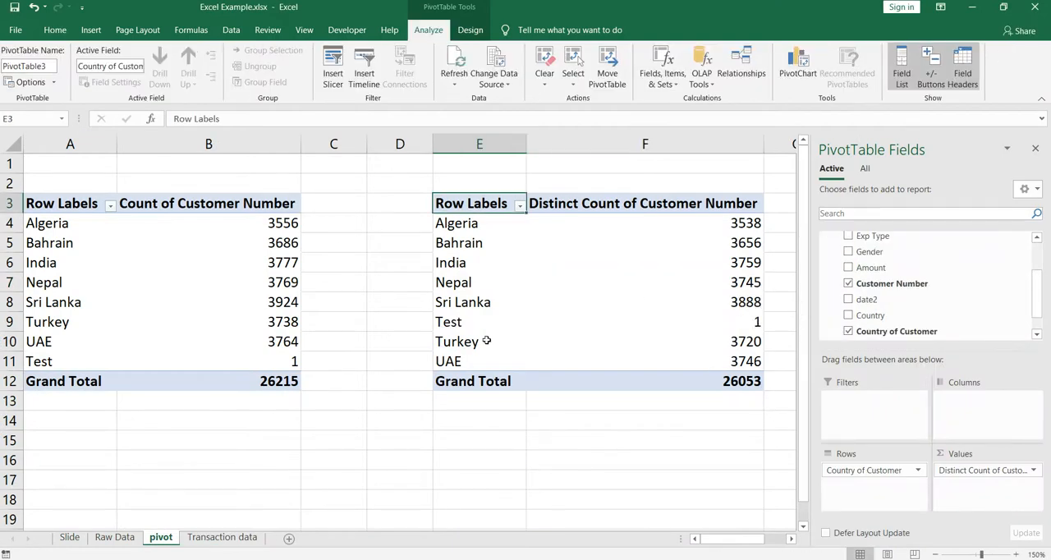
Check the Test row and its distinct customer count in the Distinct Count of Customer Number pivot table
left_click(464, 325)
left_click(700, 328)
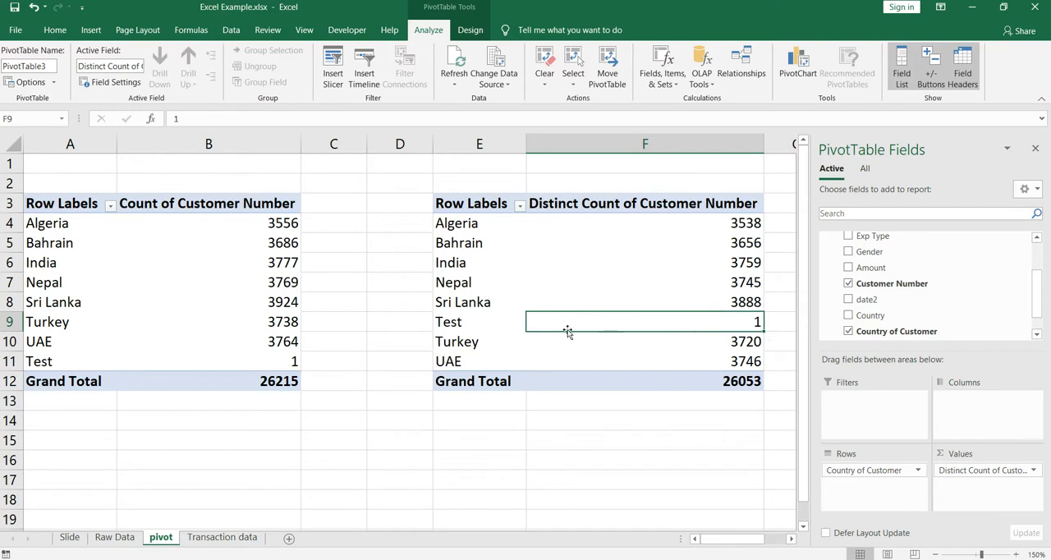
left_click(488, 329)
left_click(653, 320)
left_click(603, 294)
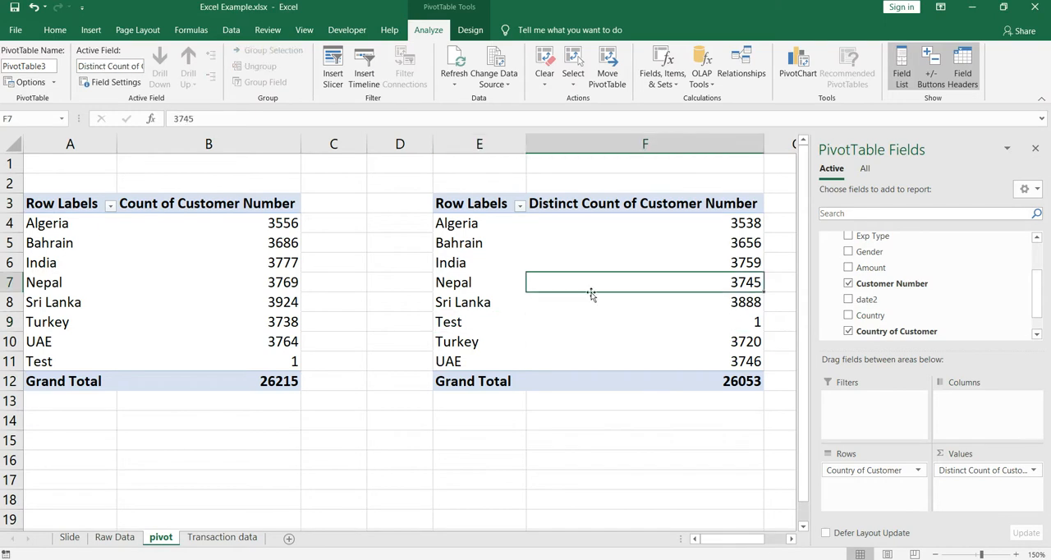
left_click(473, 297)
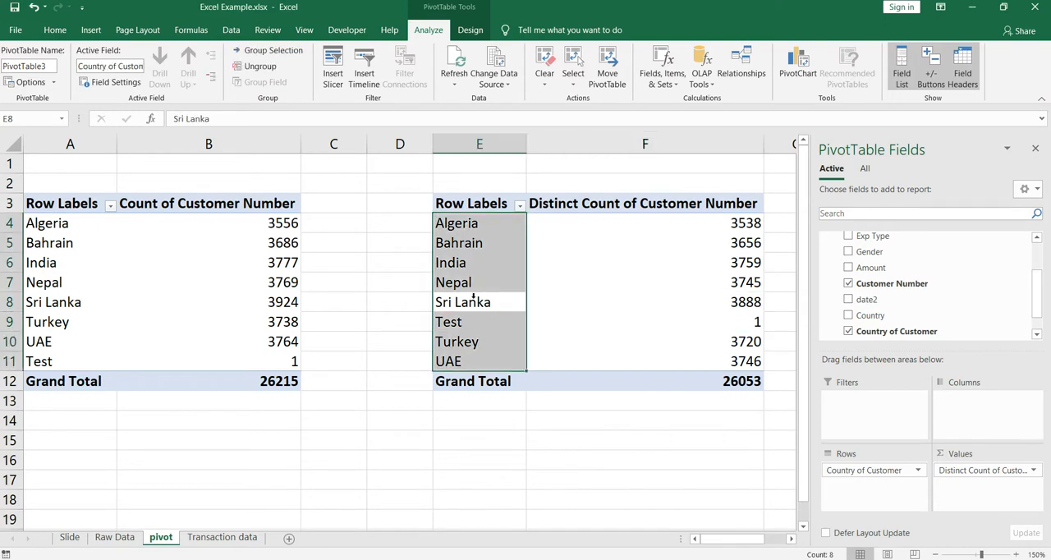